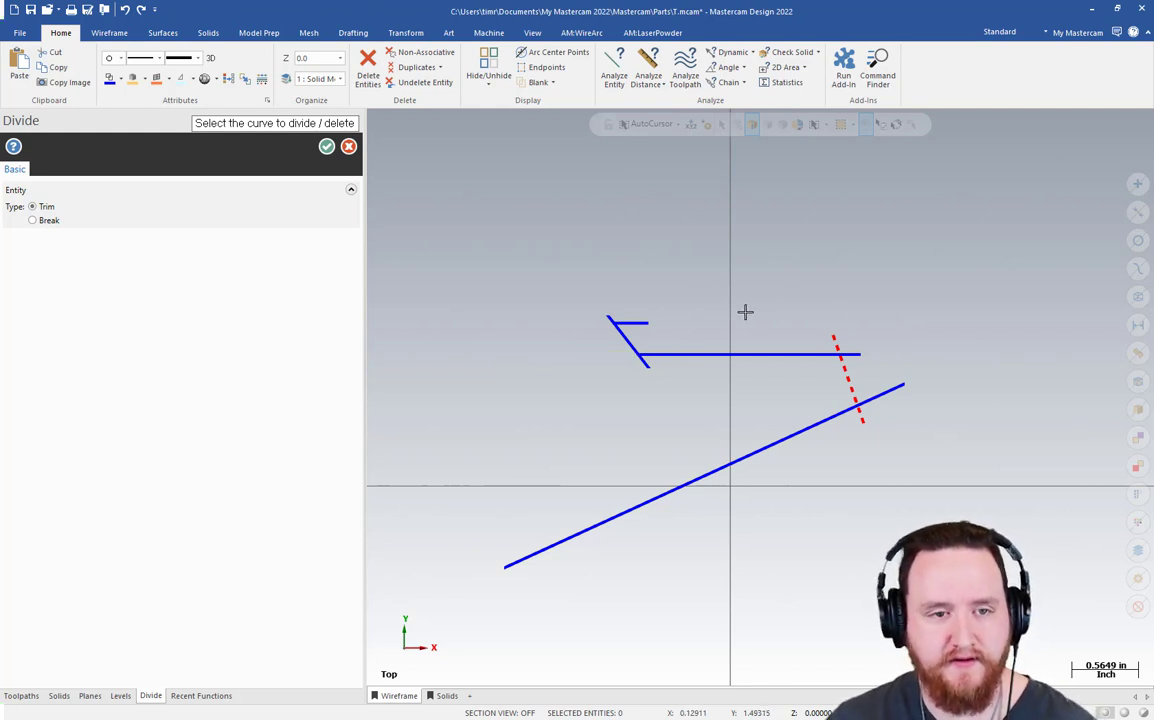
Finish the Divide command and set the main color, level, line style and width from the red dashed line
click(326, 146)
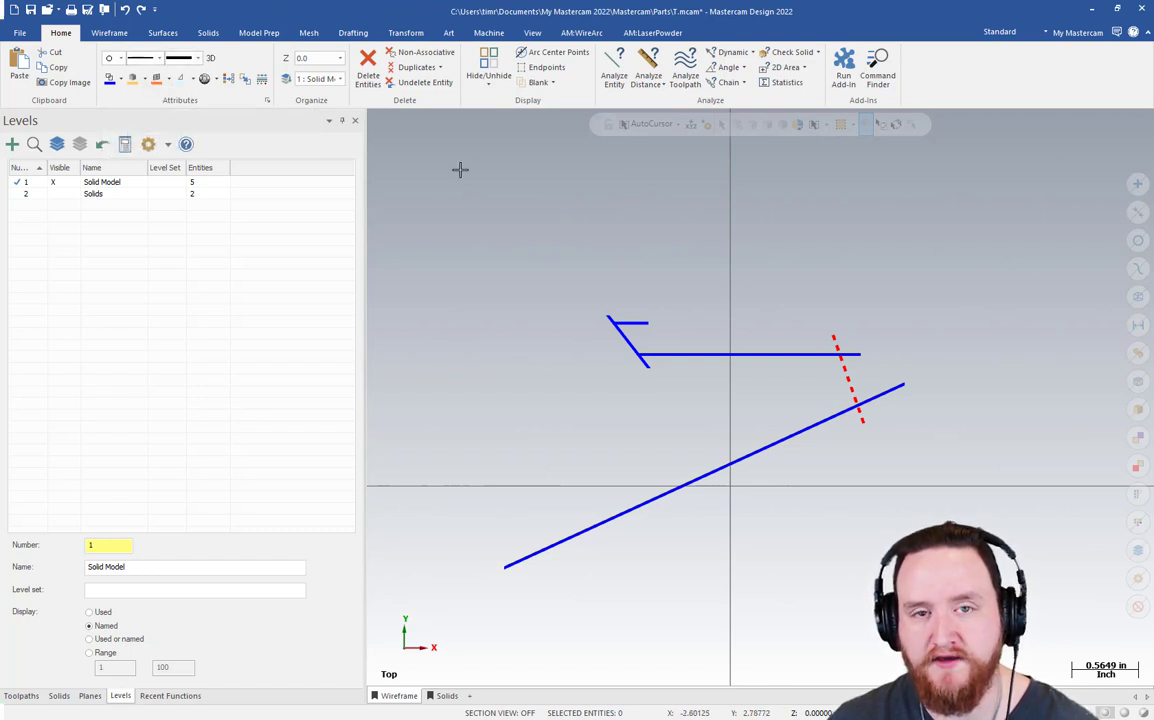
key(alt+x)
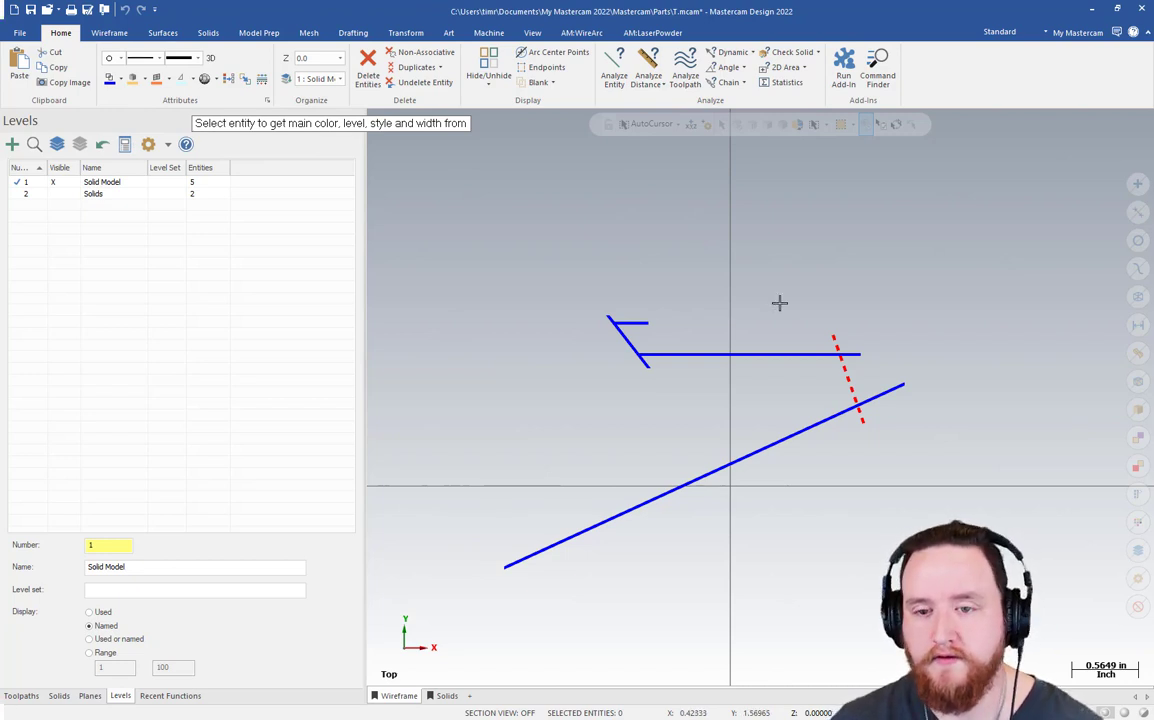
click(838, 331)
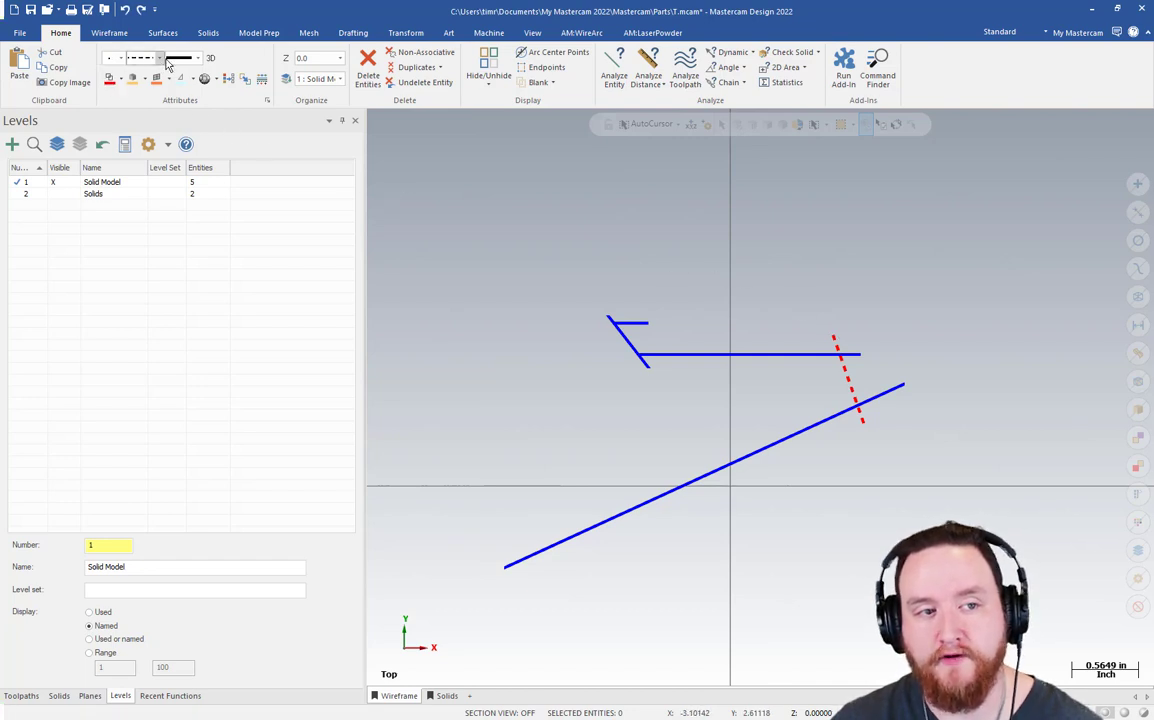
Draw a horizontal two-endpoint line about 1.8 in long above the existing blue geometry
click(109, 32)
click(99, 72)
click(477, 245)
click(684, 245)
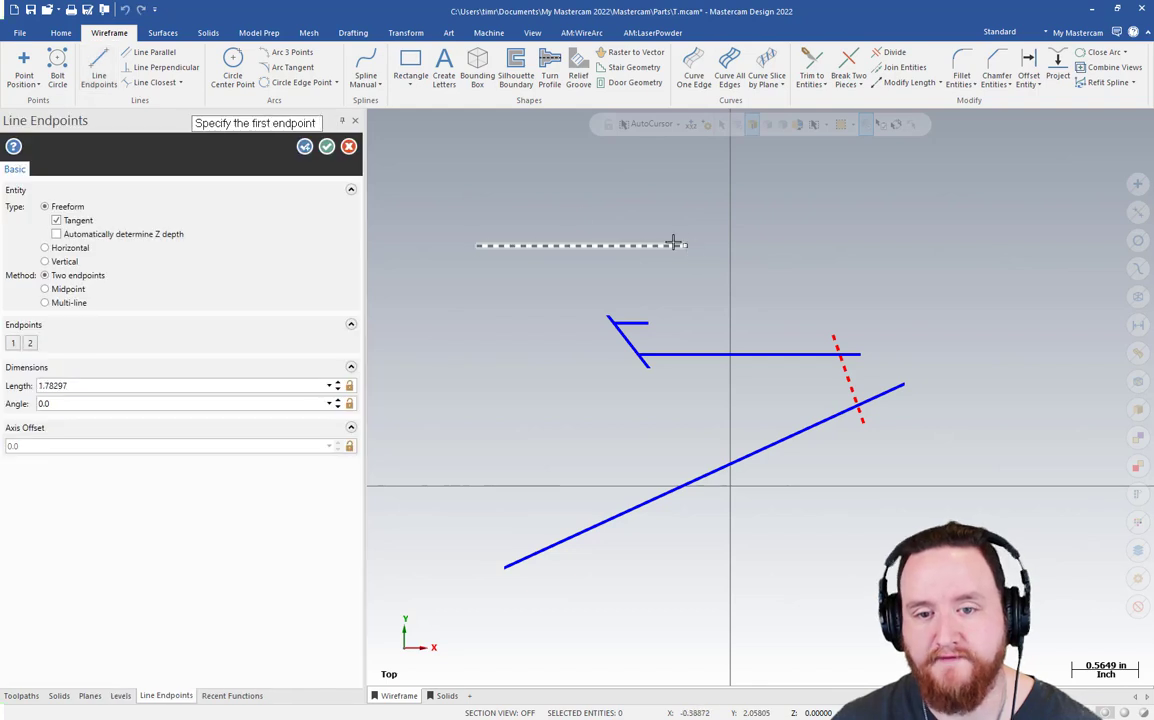
click(326, 146)
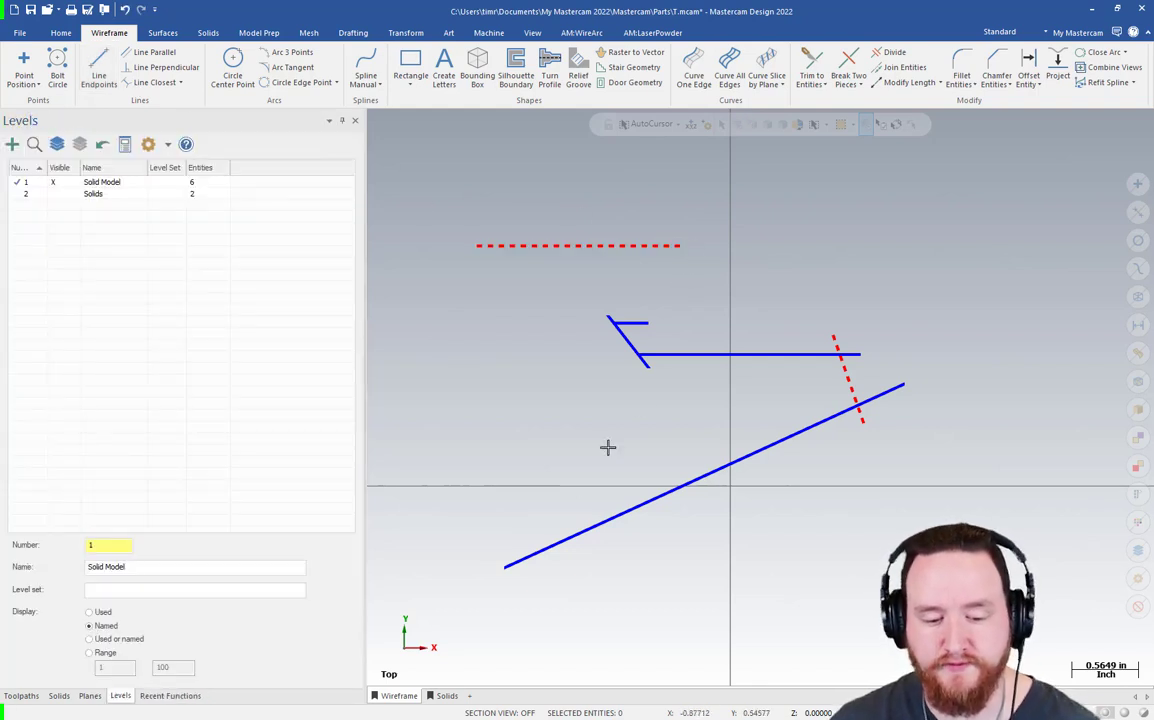
Switch to the Solids viewsheet and set the motion controller rotation center on the open front rim of the solid farthest from the origin
click(446, 696)
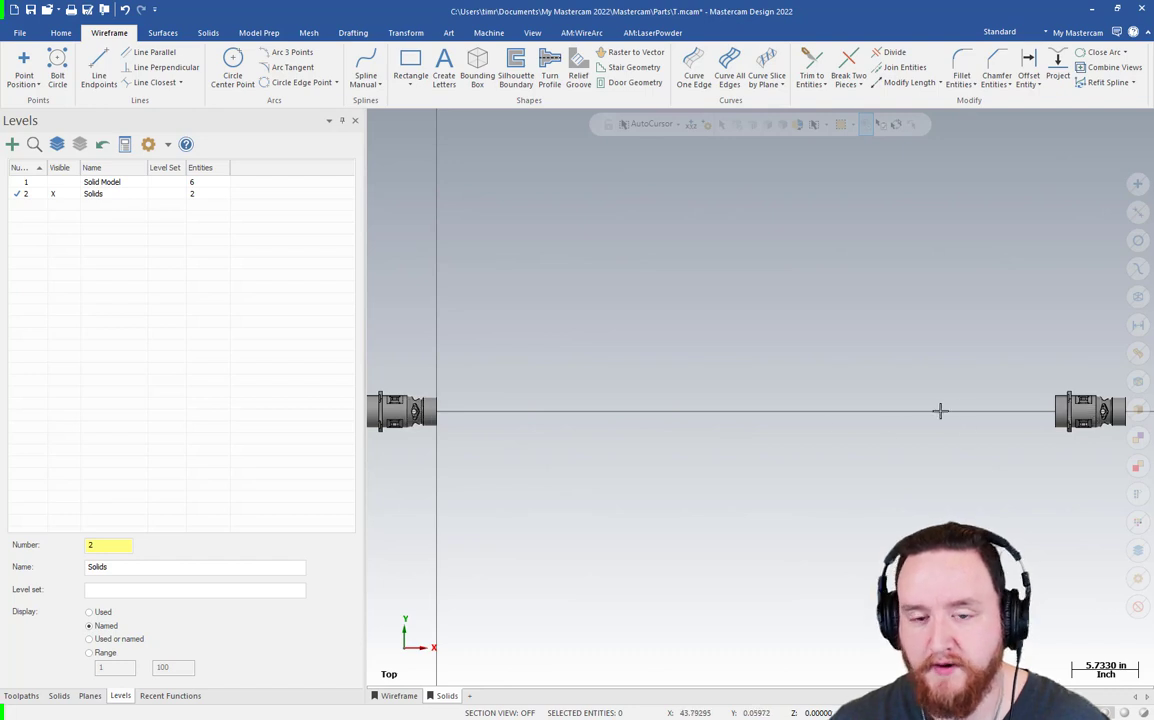
scroll(662, 438, down, 1)
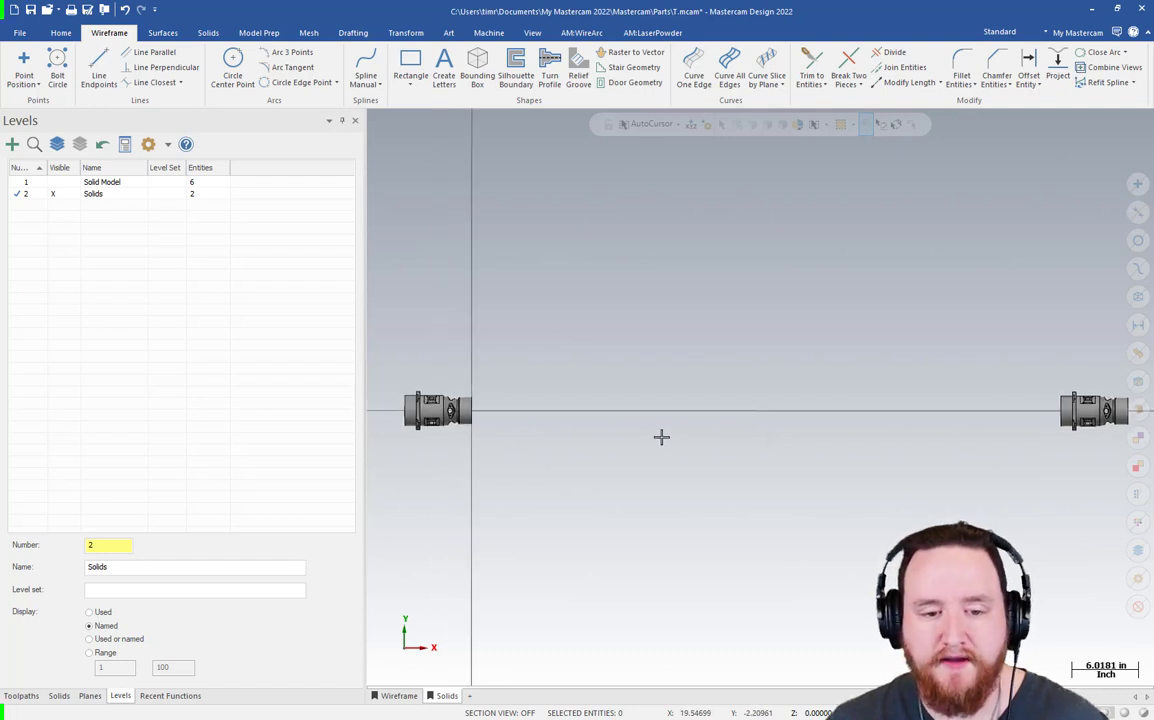
middle_drag(661, 437, 705, 428)
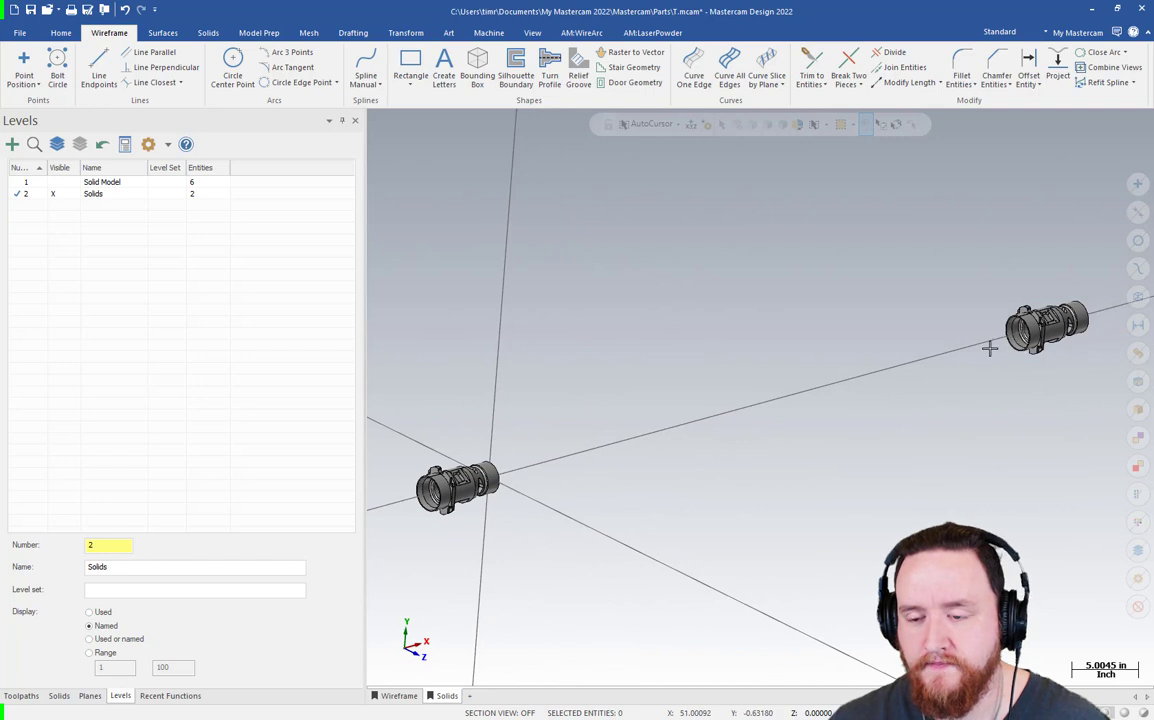
middle_drag(989, 348, 980, 353)
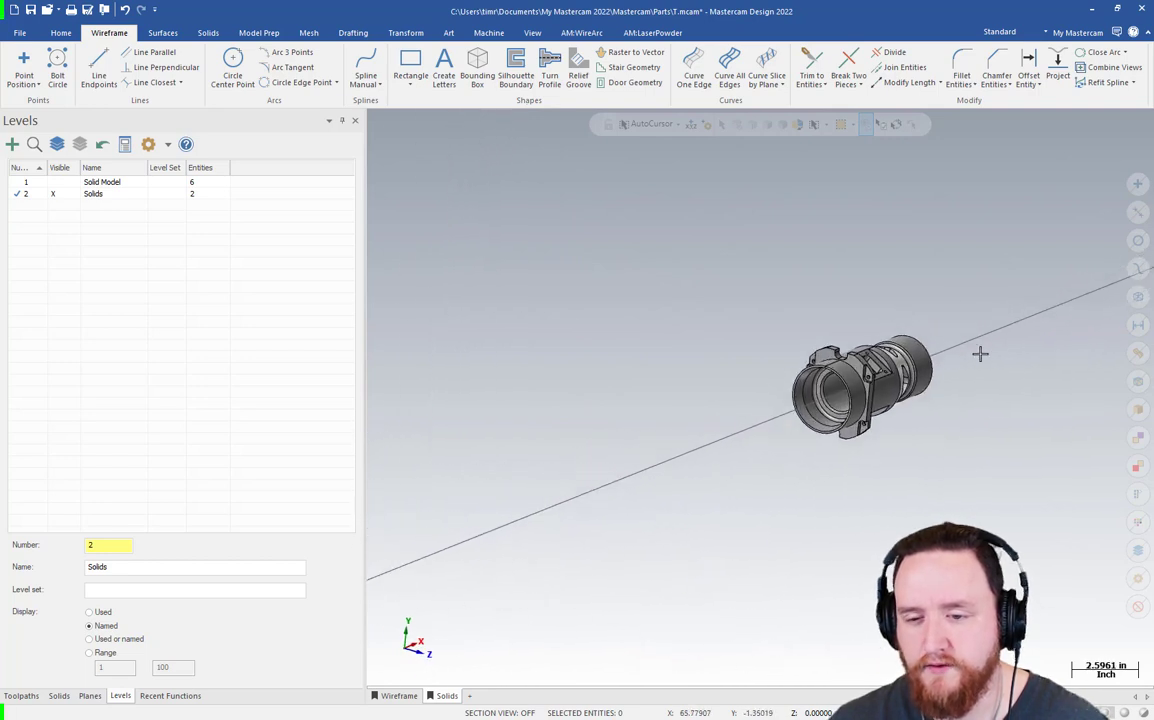
scroll(980, 353, up, 4)
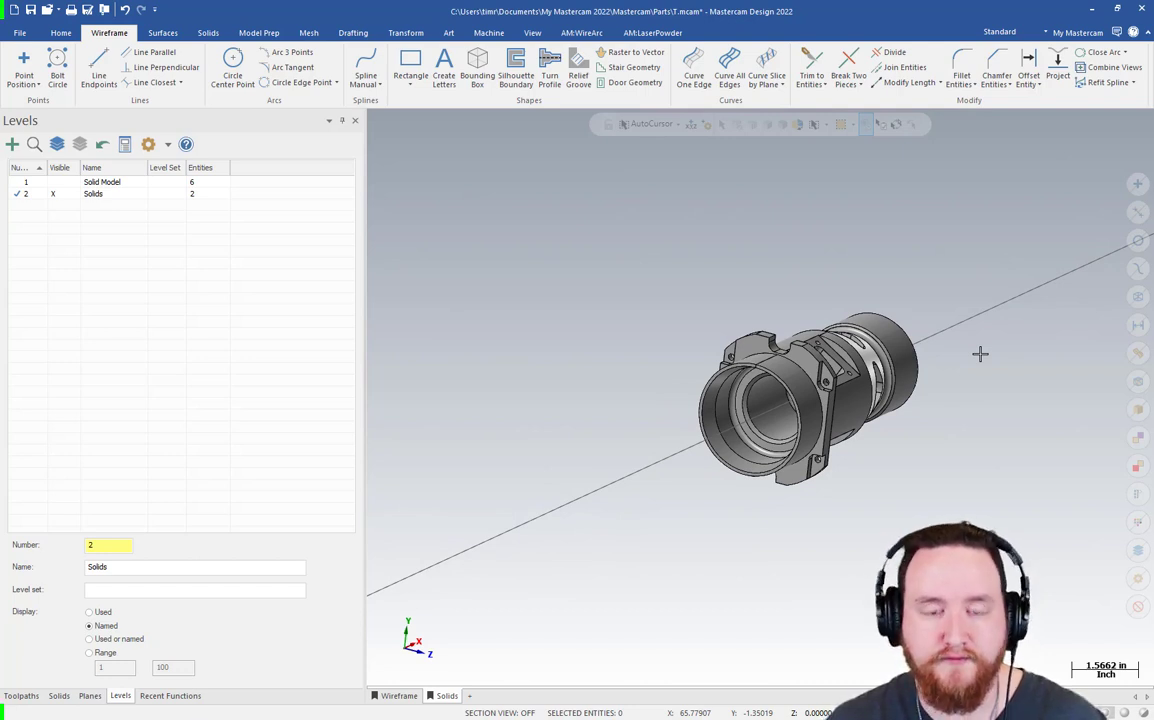
key(alt+F12)
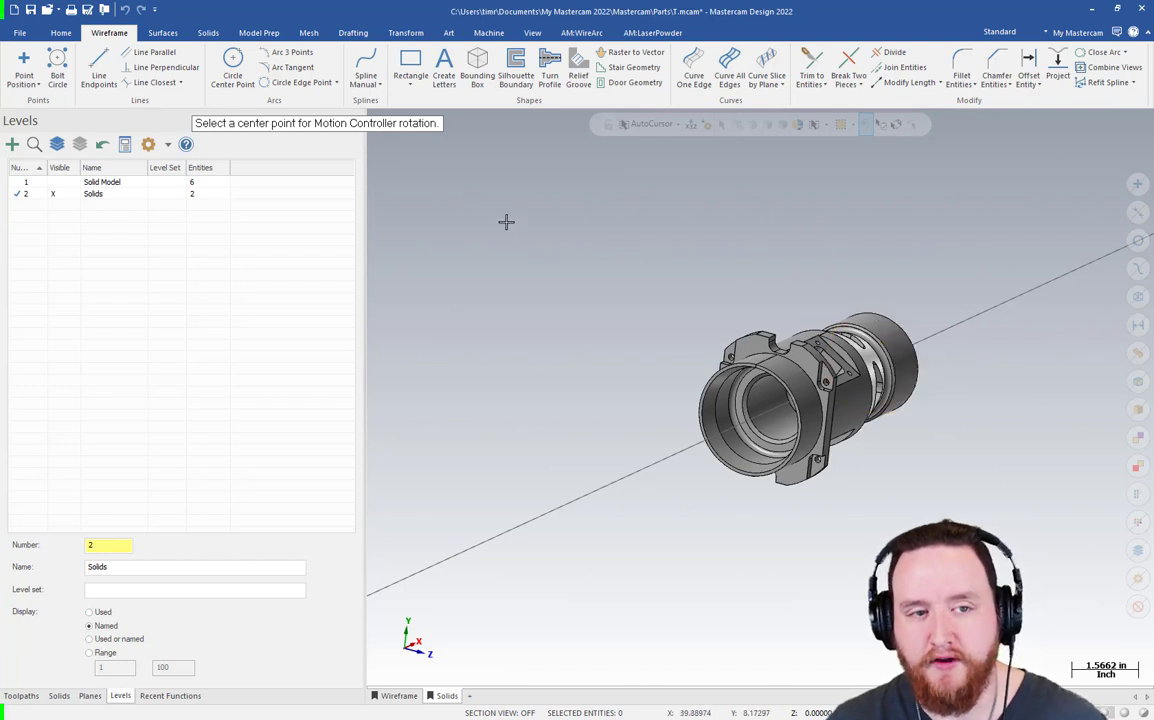
click(716, 393)
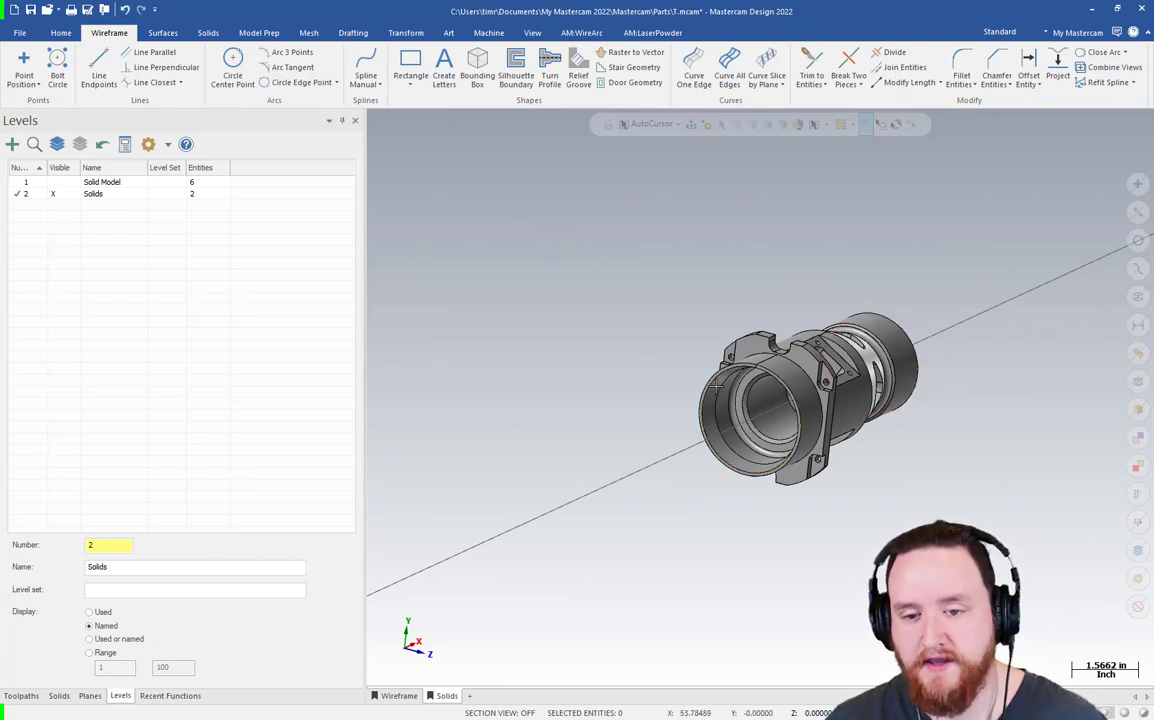
scroll(670, 360, up, 2)
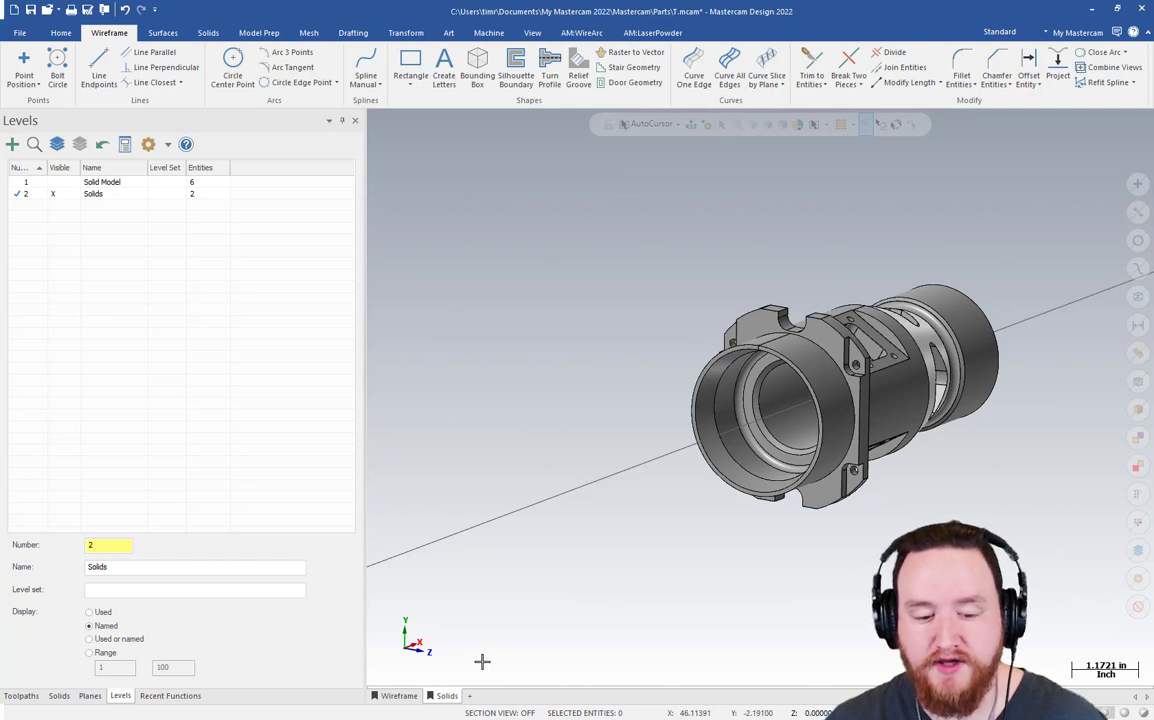
Add a new viewsheet and name it "second position"
click(469, 695)
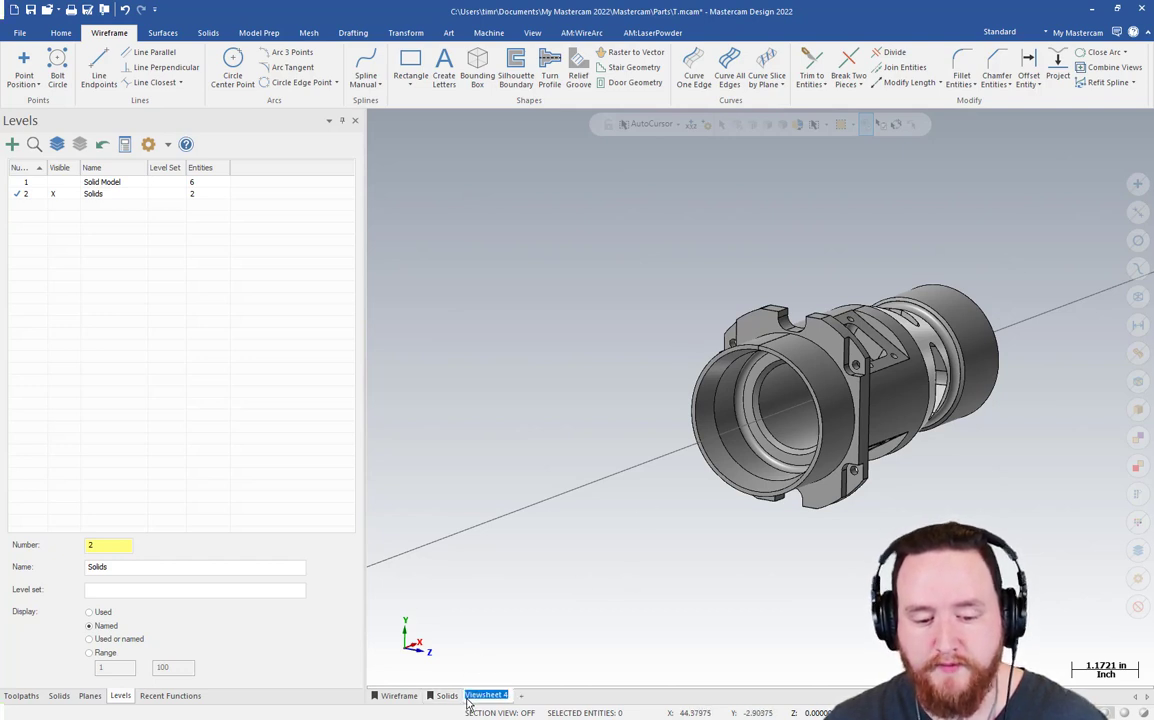
text(Second)
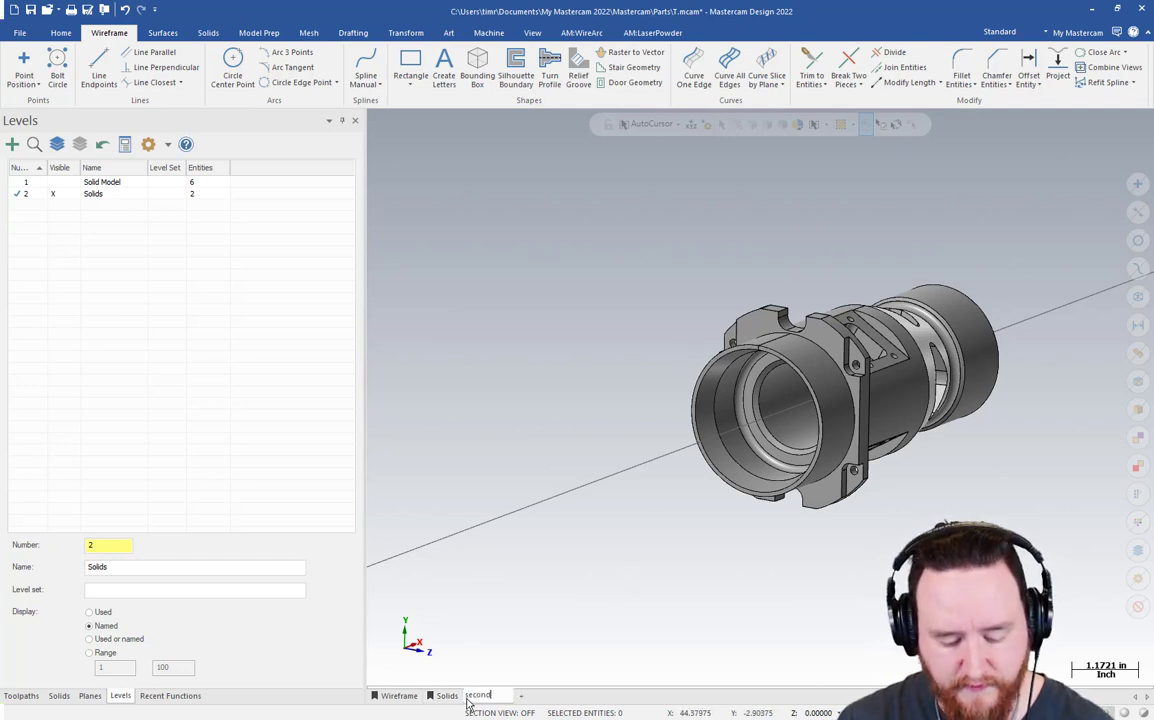
text( position)
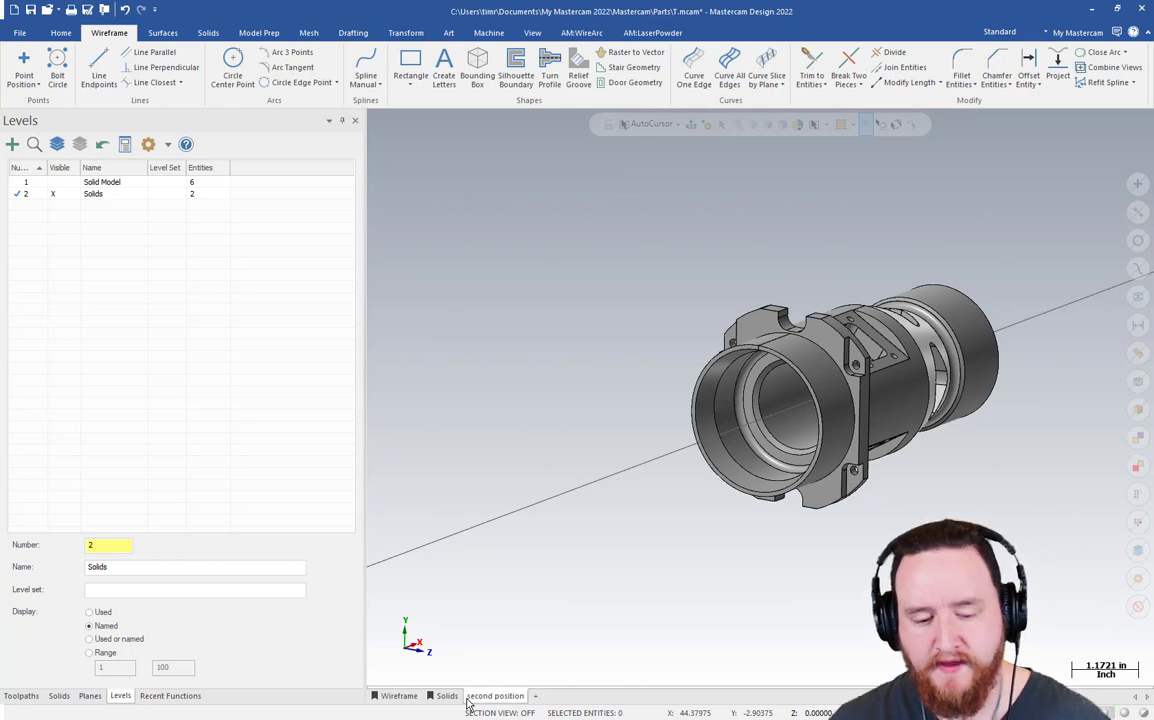
Accept the viewsheet settings with motion controller rotation position included, and save a bookmark for the "second position" viewsheet
right_click(475, 700)
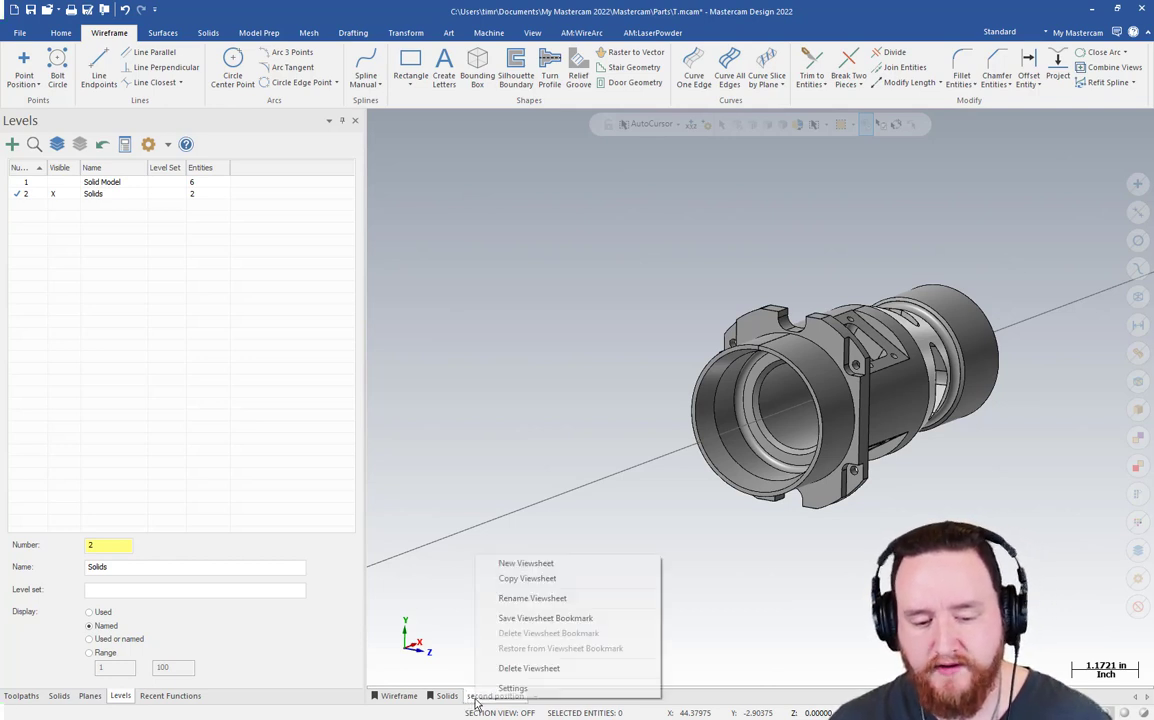
click(525, 690)
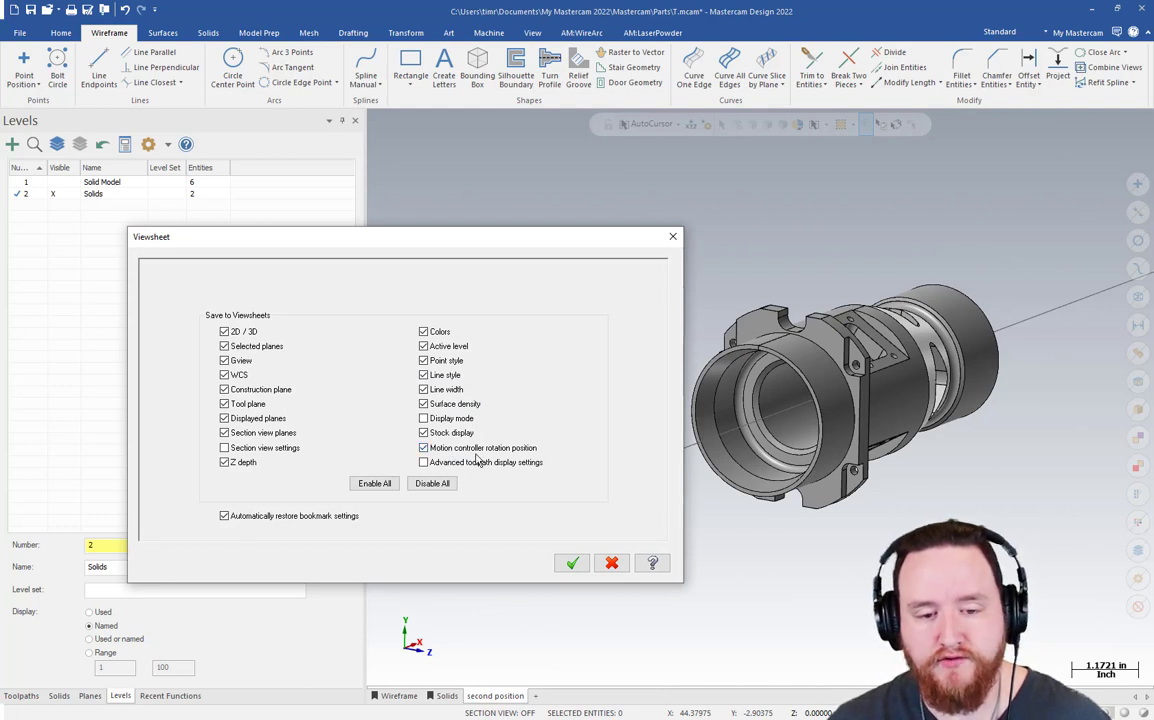
click(572, 563)
right_click(492, 695)
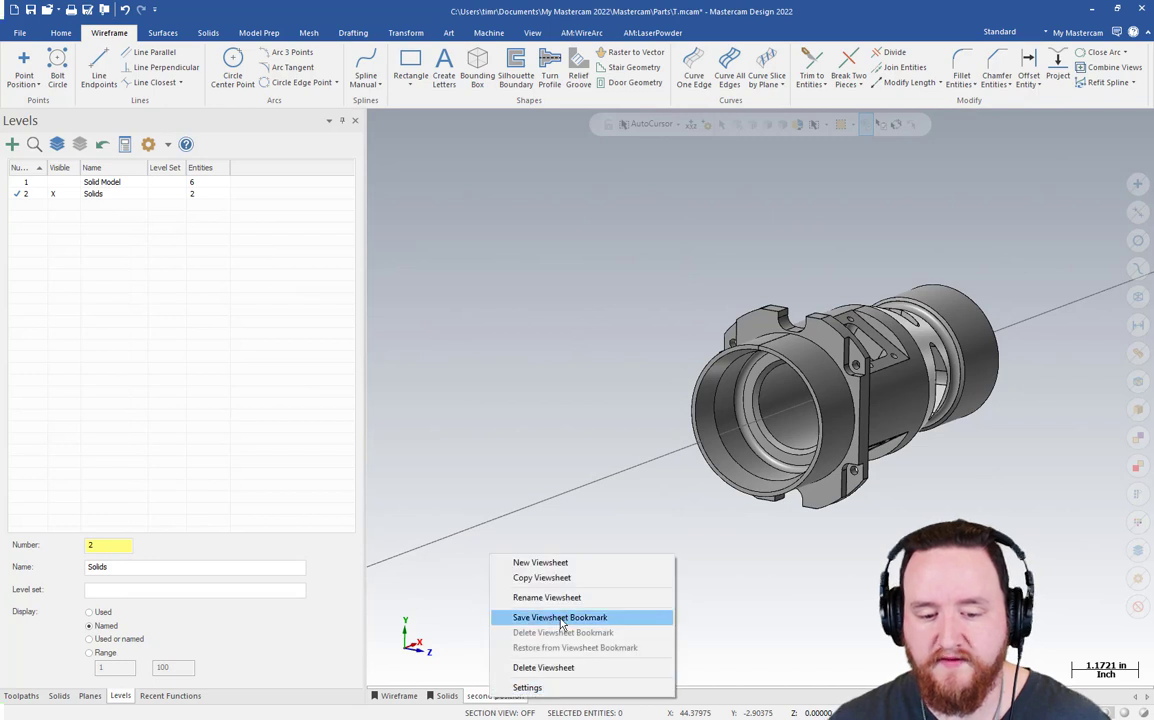
click(566, 617)
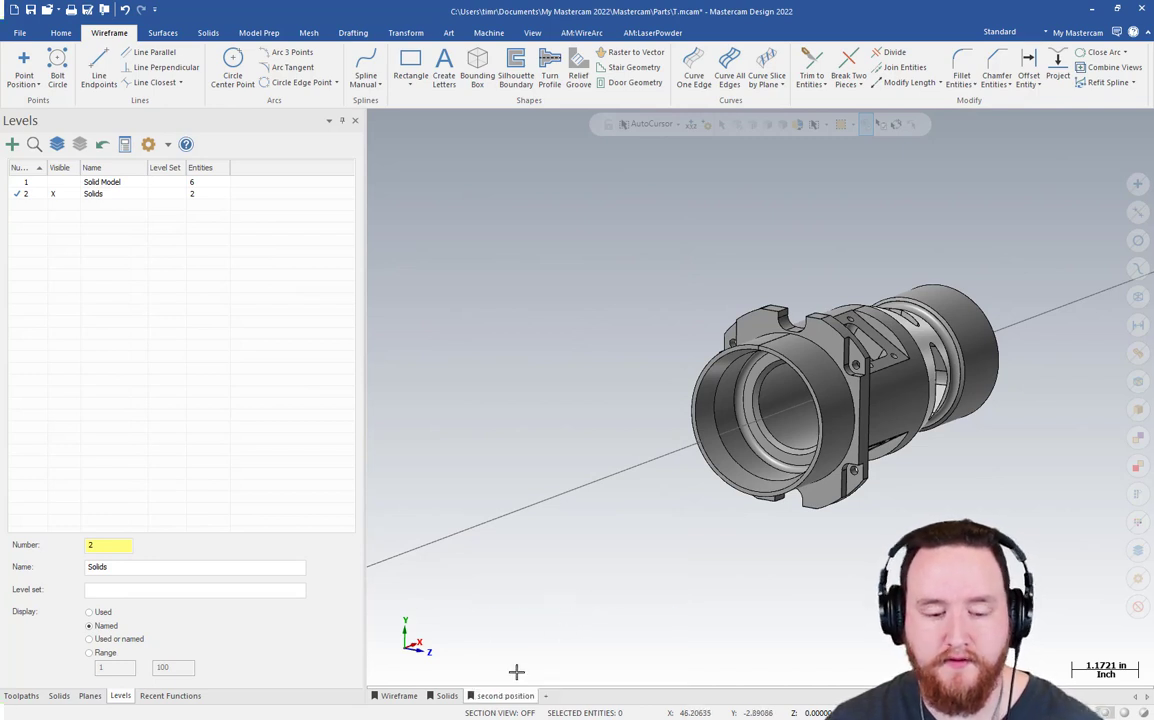
Compare how the model rotates in the Solids viewsheet and in the "second position" viewsheet
click(445, 696)
middle_drag(513, 657, 562, 653)
click(517, 702)
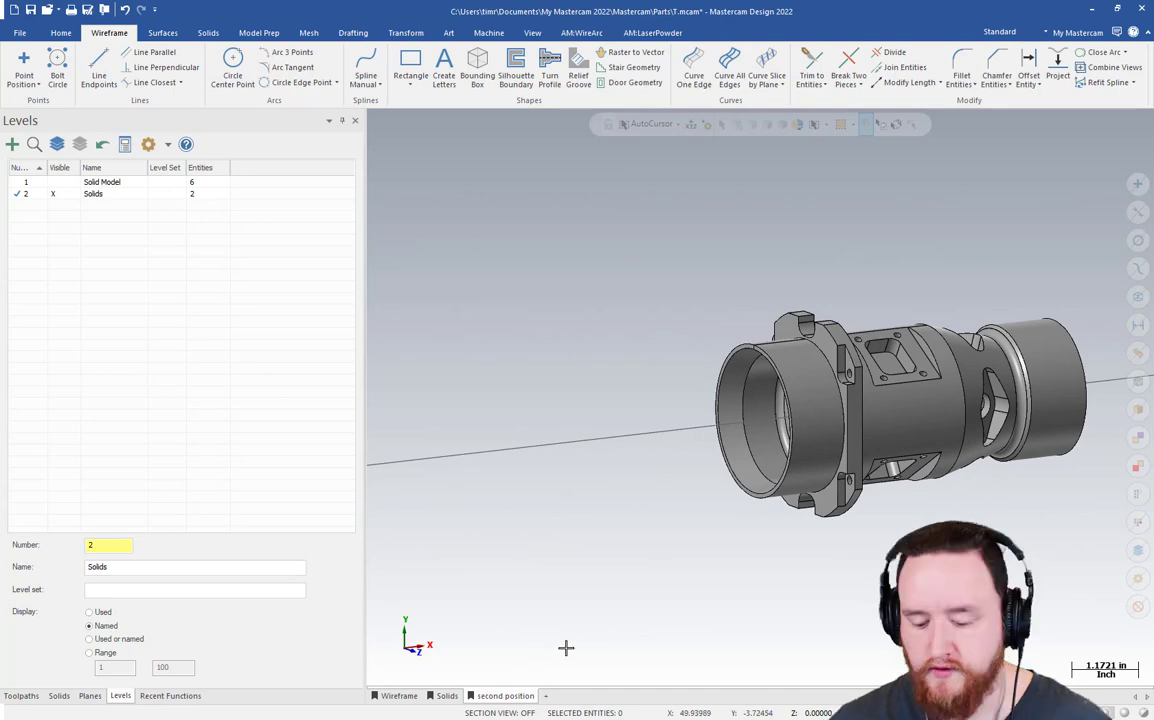
middle_drag(566, 648, 566, 648)
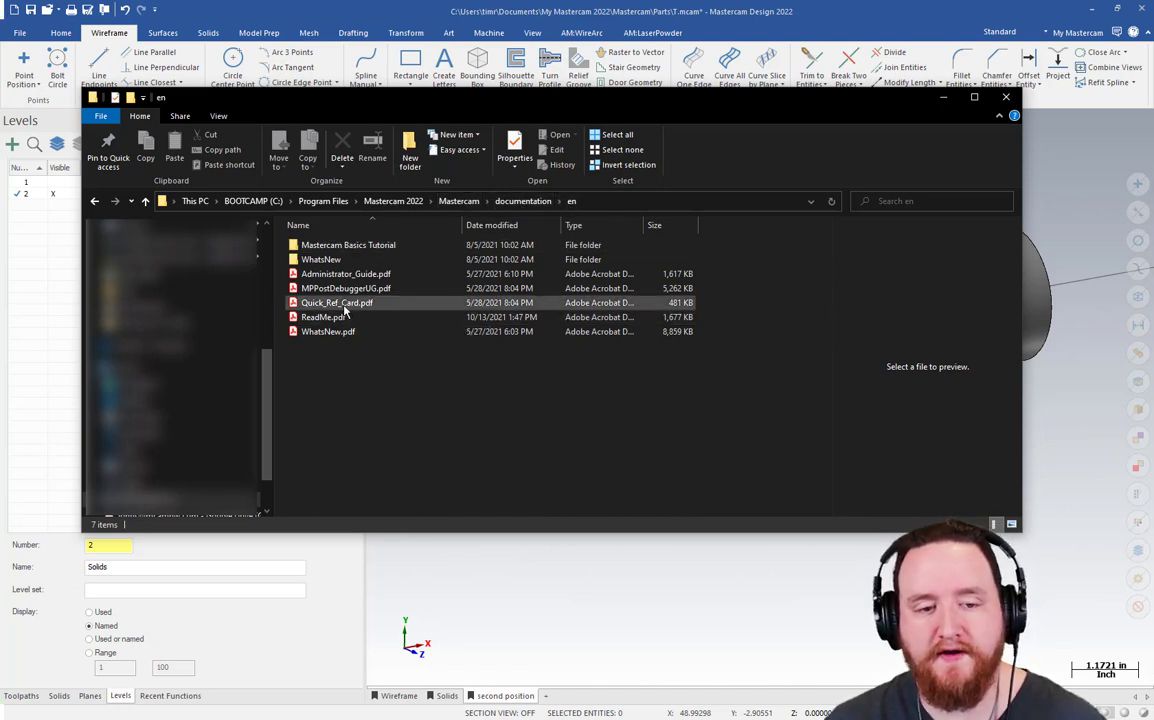
Open Quick_Ref_Card.pdf from the documentation folder, review its list of default keyboard shortcuts, and return to Mastercam
double_click(340, 303)
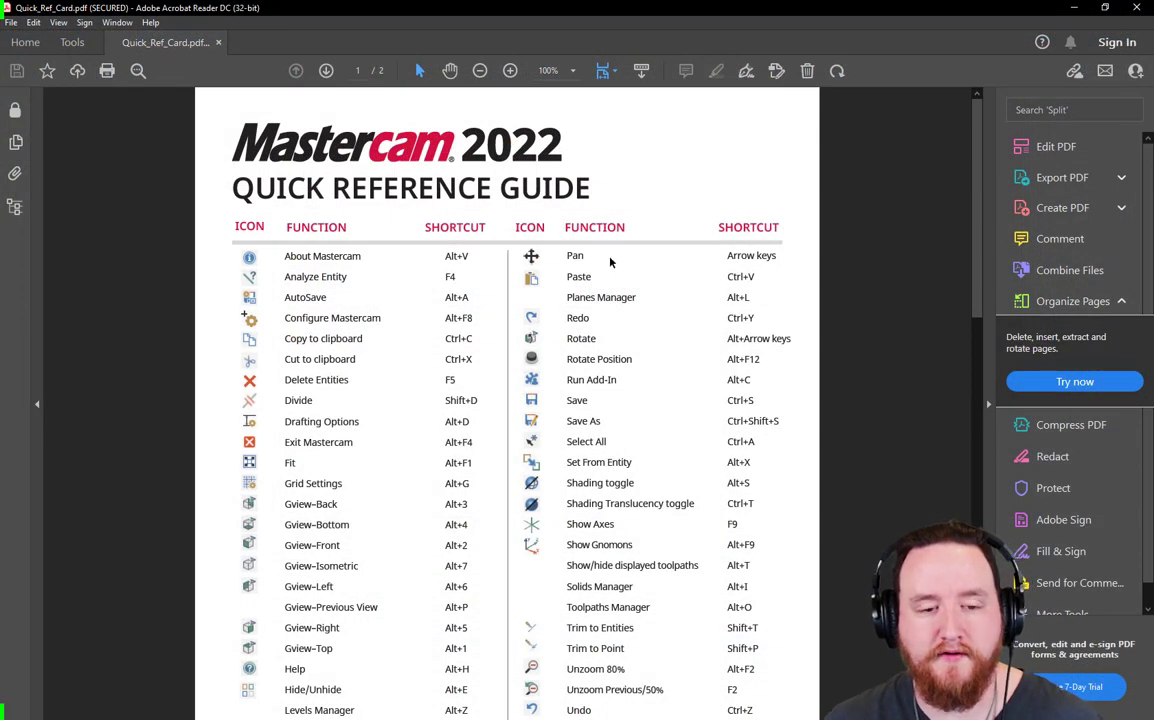
scroll(610, 262, down, 1)
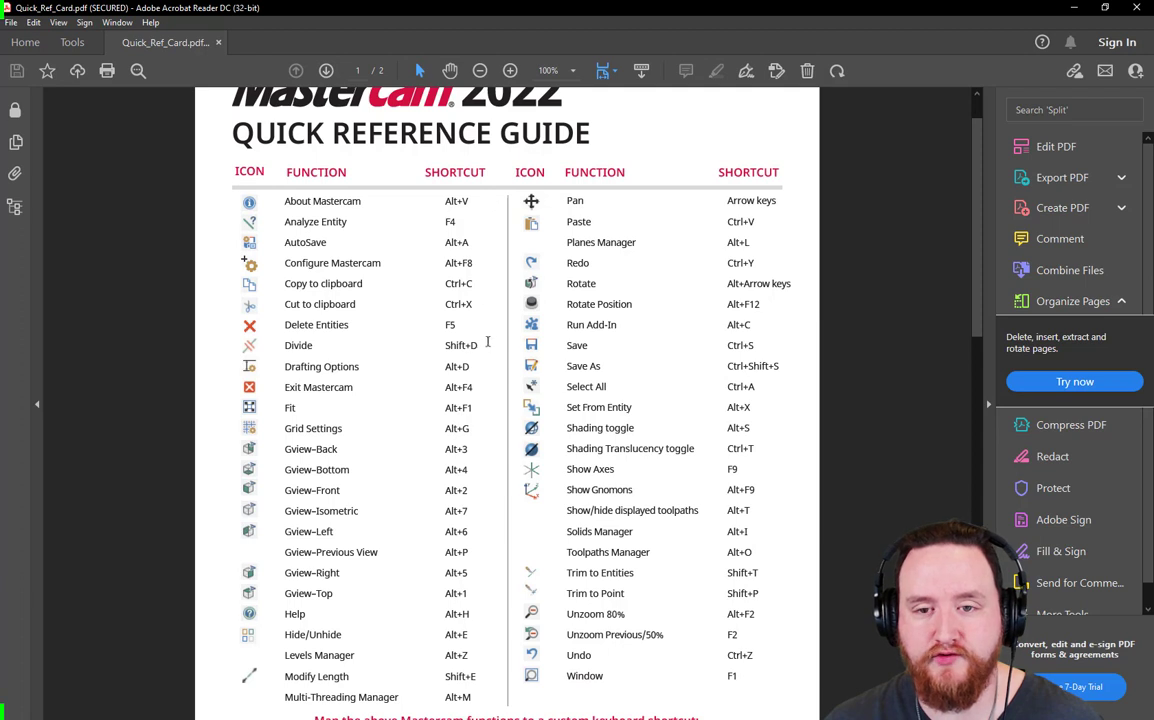
scroll(649, 355, down, 1)
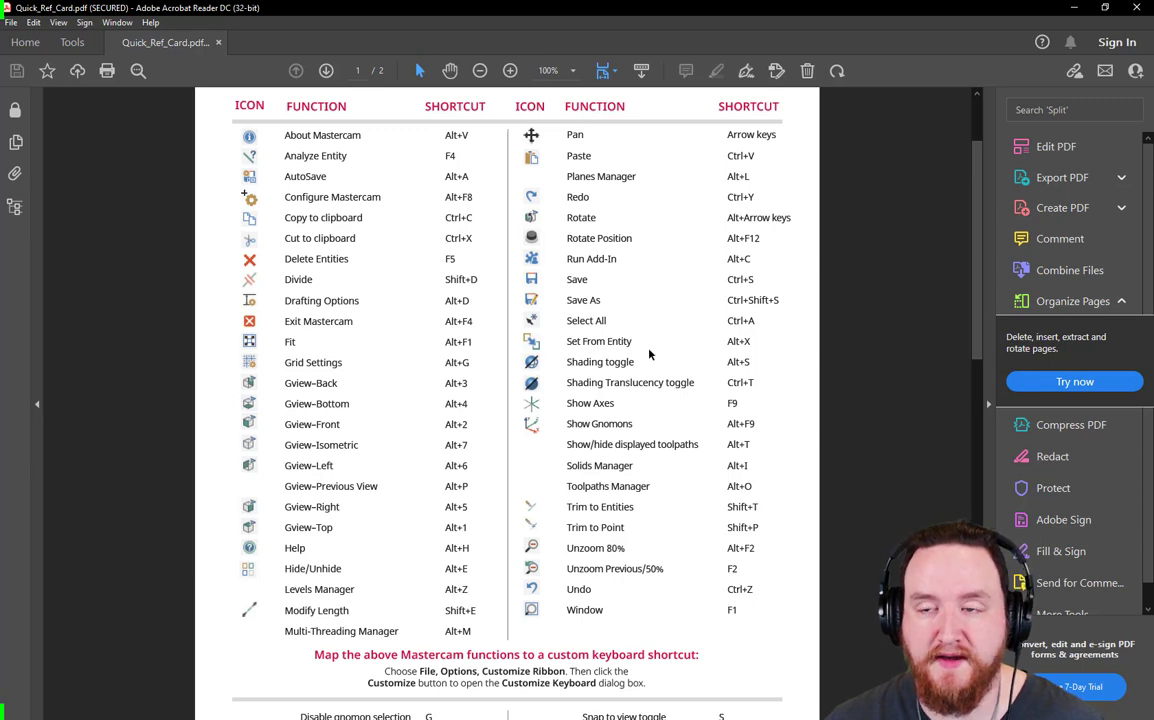
click(1077, 15)
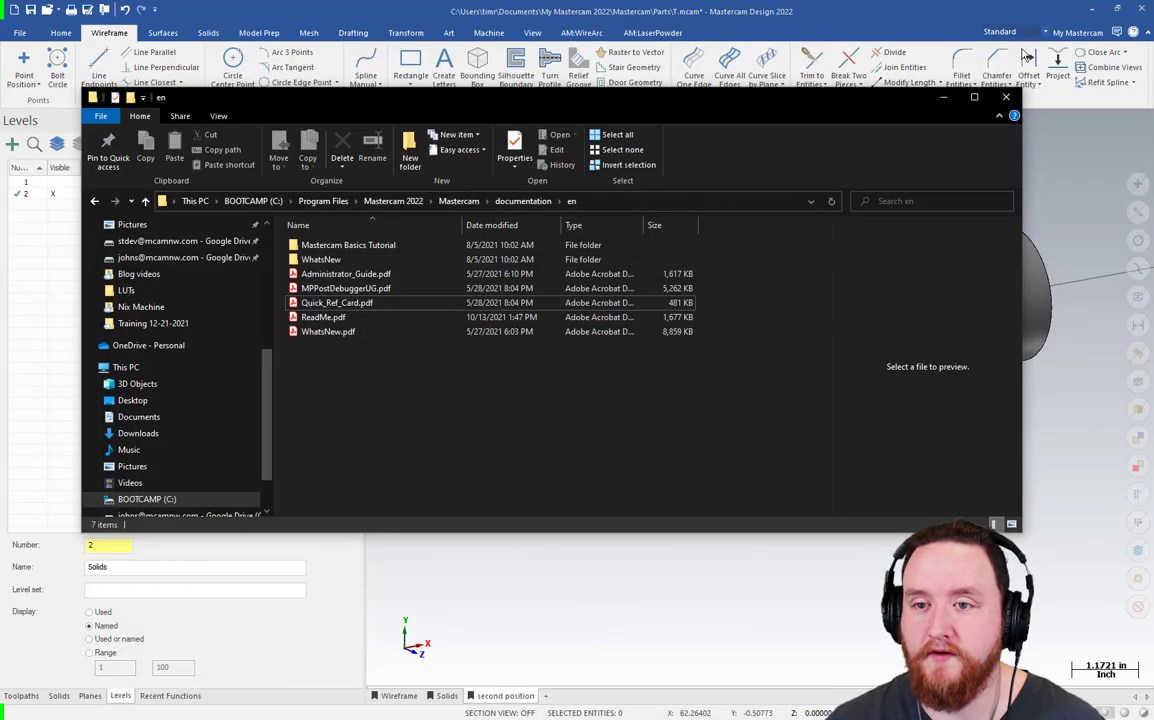
click(1061, 186)
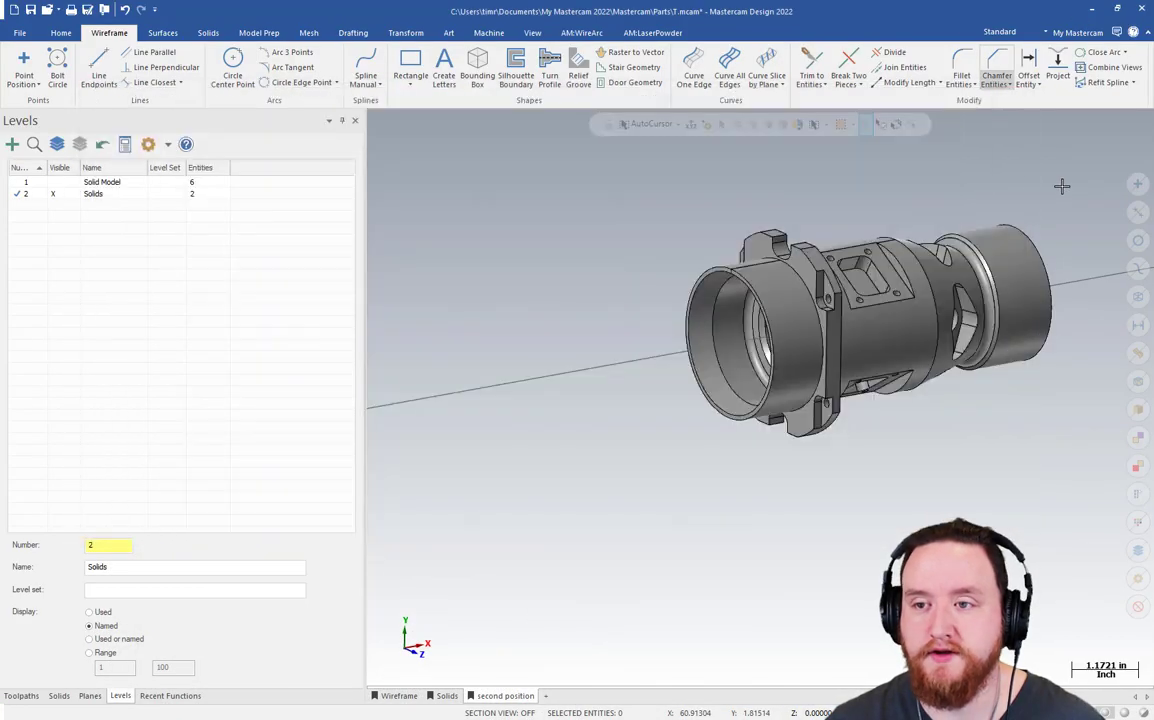
Open the keyboard shortcut customization from the ribbon options and look through the command categories
right_click(556, 105)
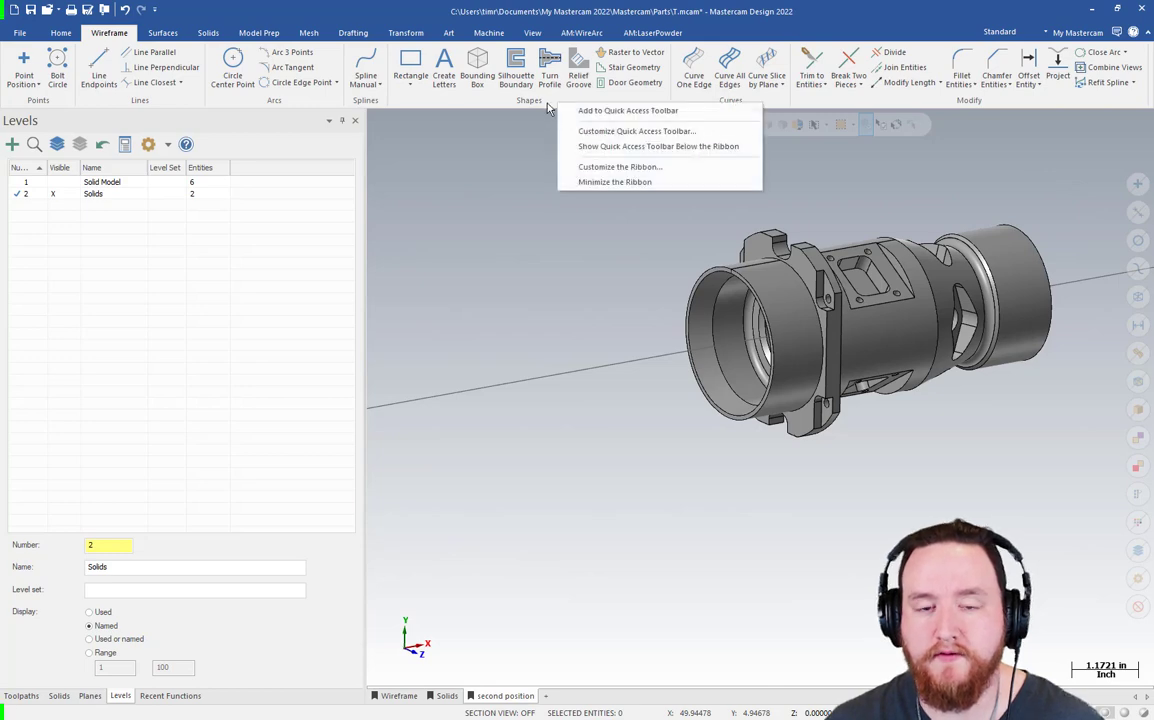
click(636, 168)
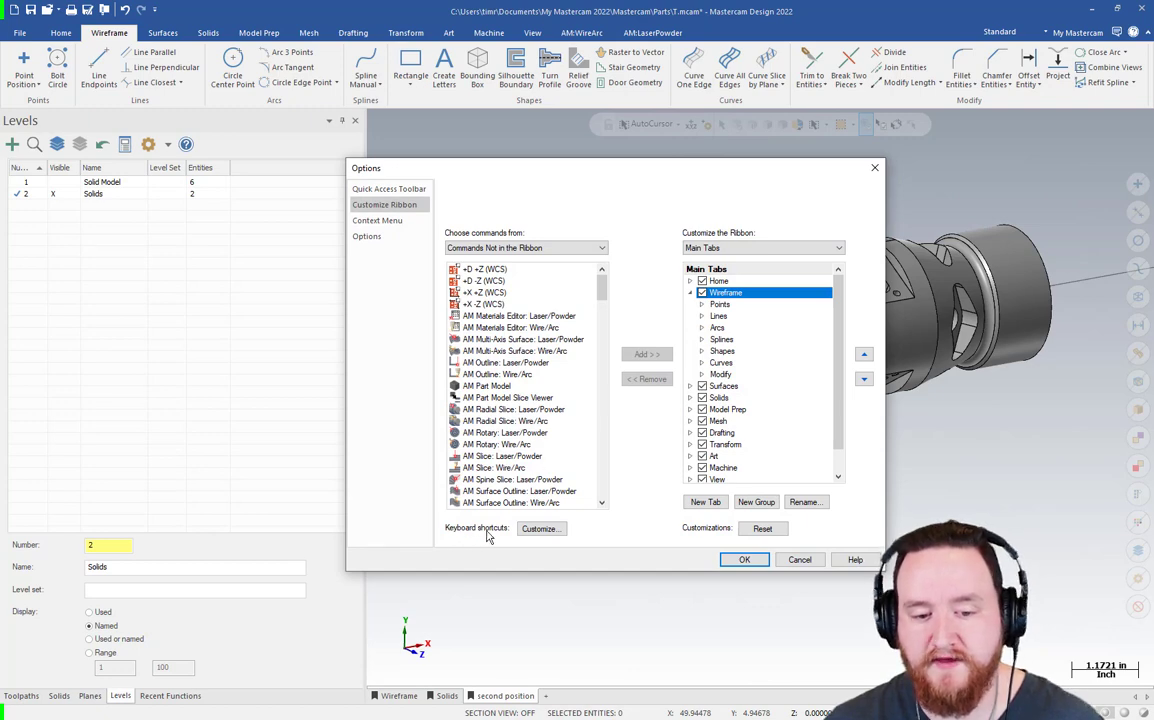
click(546, 539)
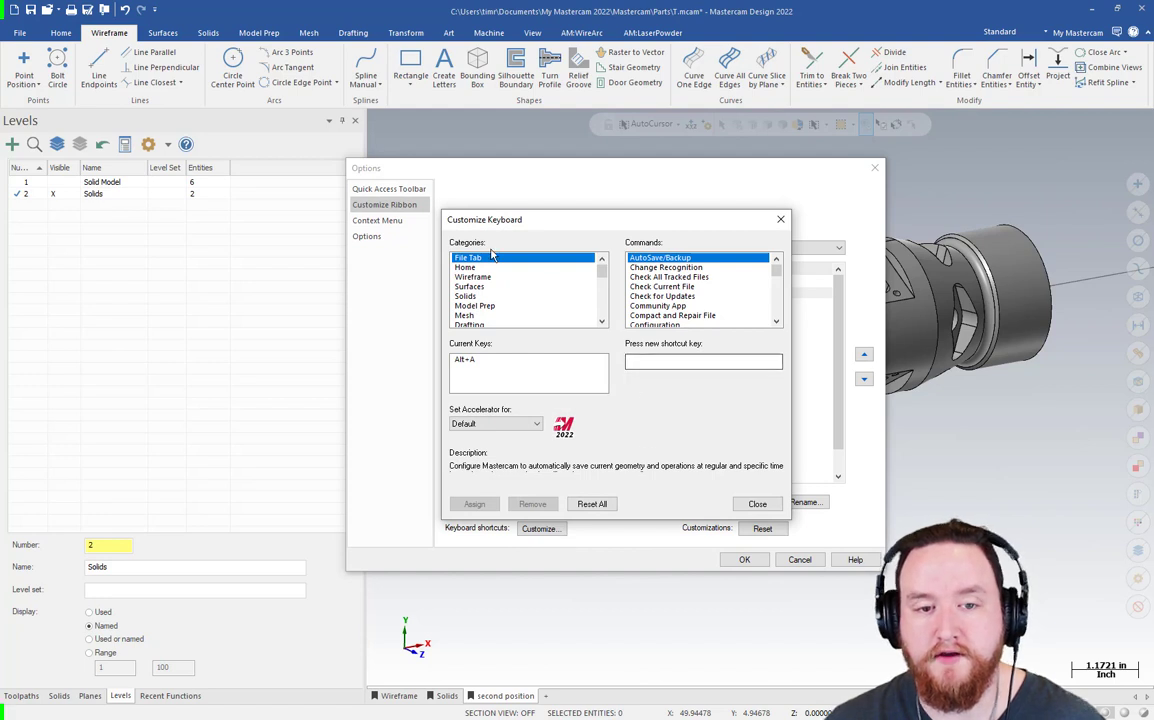
click(602, 322)
click(602, 322)
click(602, 322)
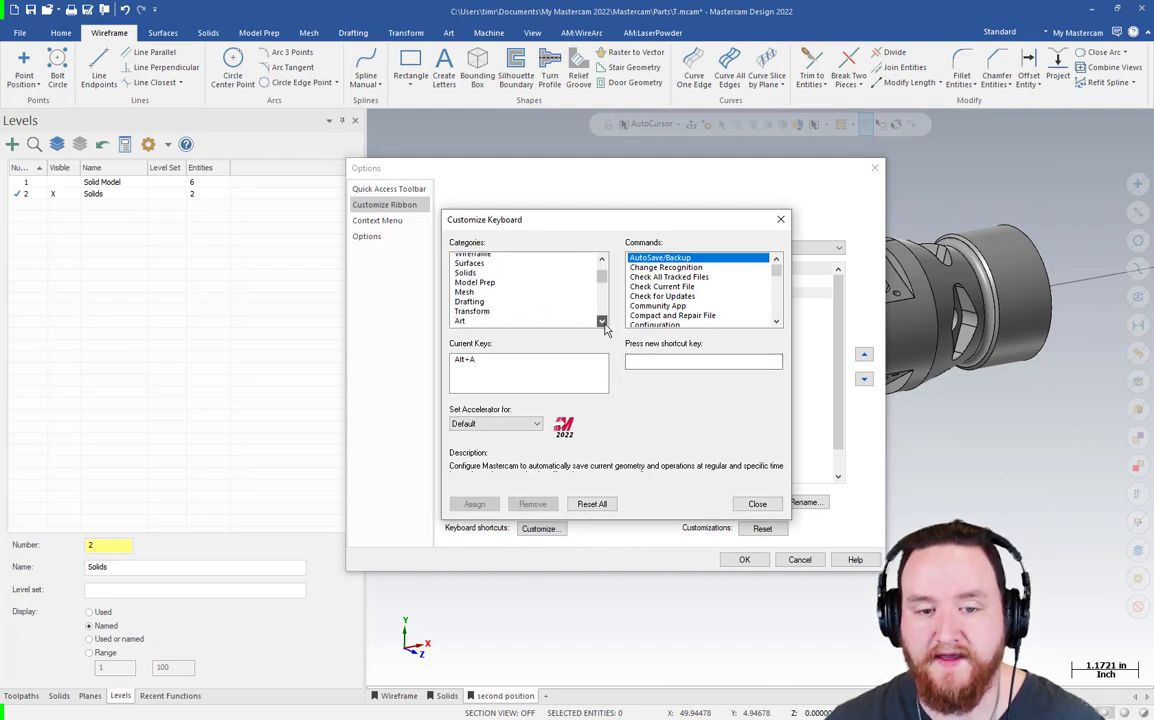
click(602, 322)
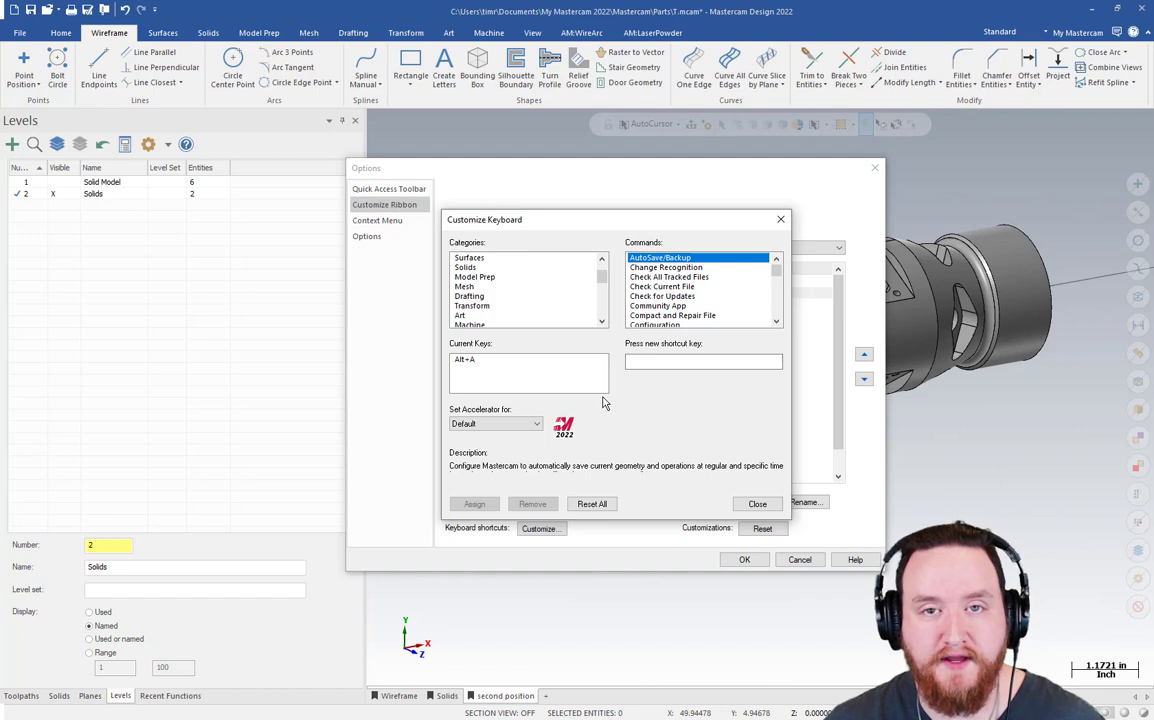
Enter Alt+1 as a new shortcut for AutoSave/Backup to check which command already uses it
click(665, 363)
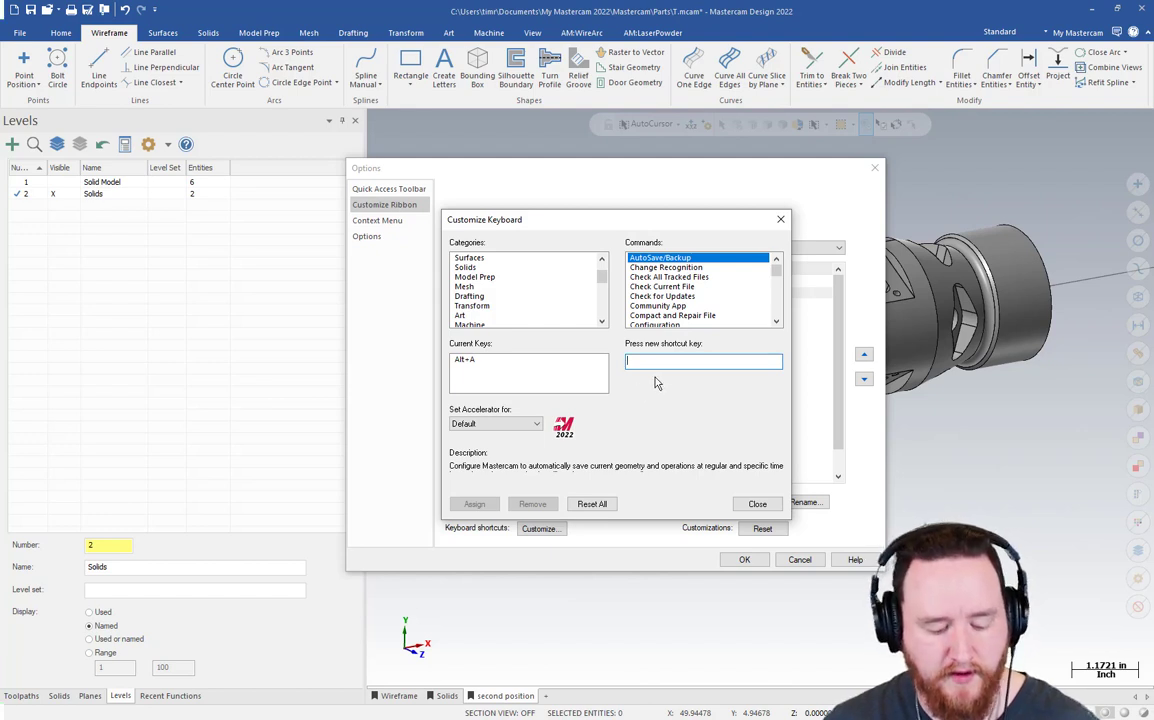
key(alt+q)
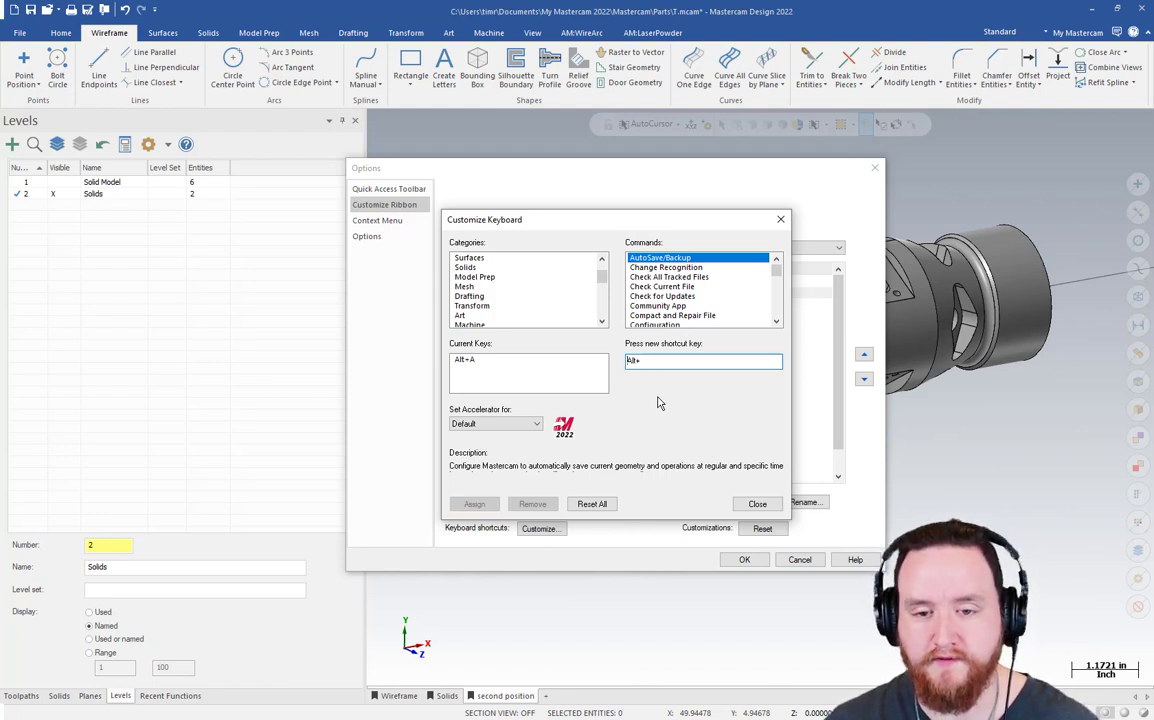
key(alt+1)
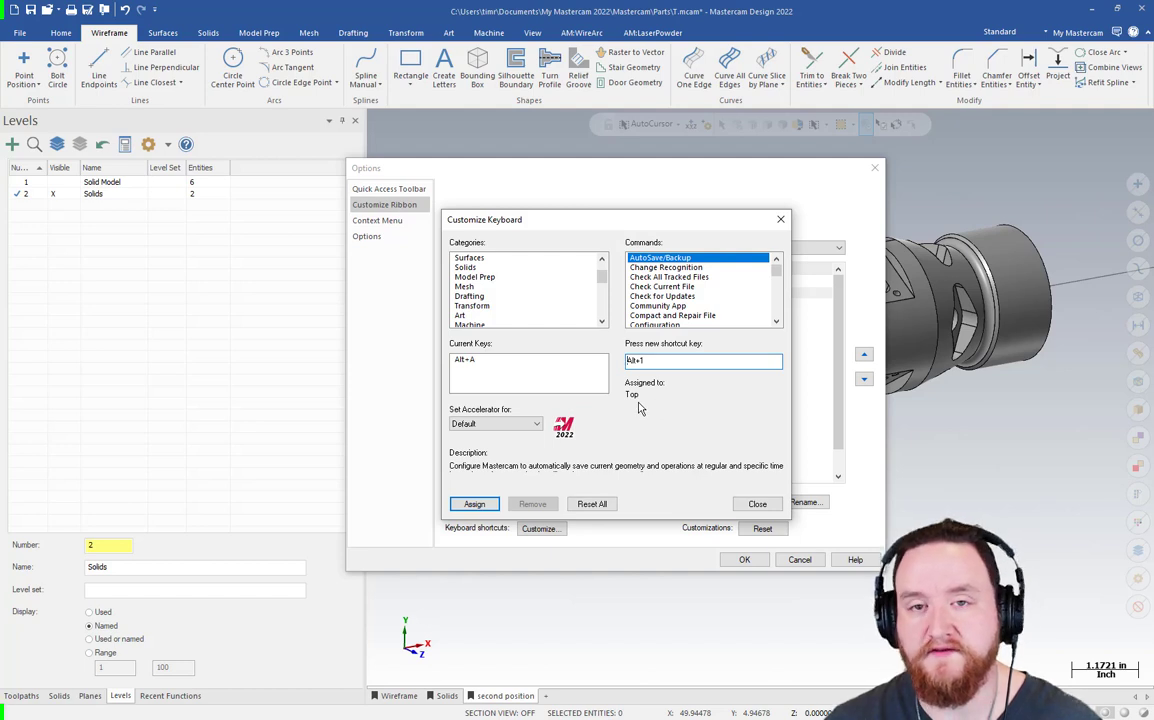